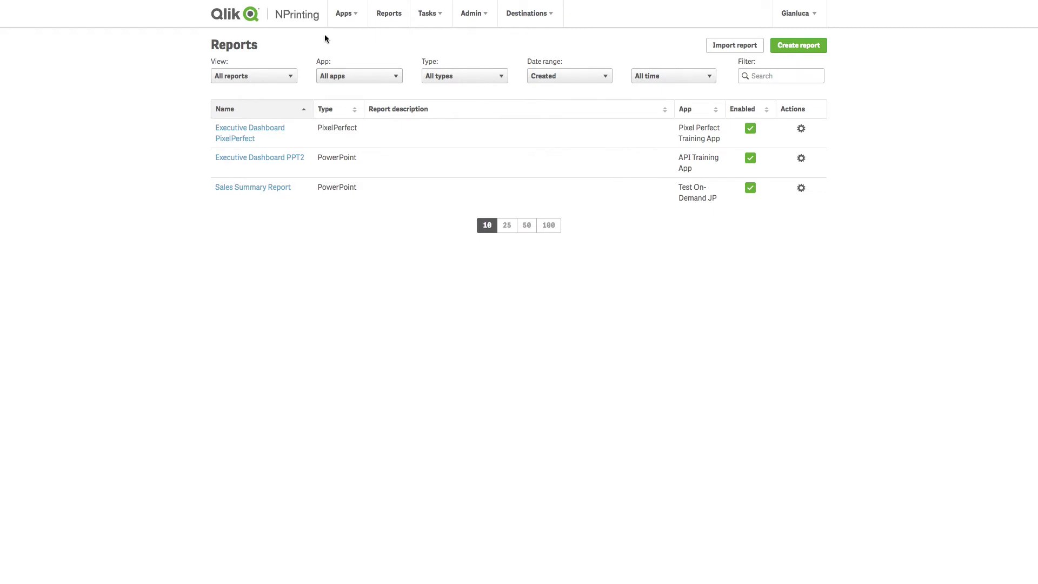
# Create a PixelPerfect report titled 'PixelPerfect Sales Report' based on Pixel Perfect Training App
pyautogui.click(799, 46)
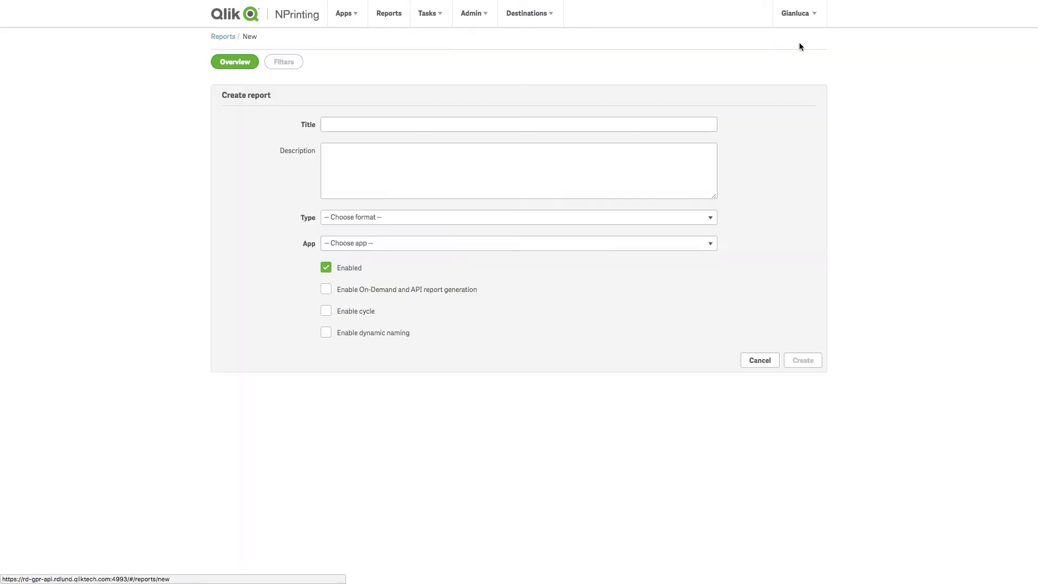
pyautogui.click(601, 126)
pyautogui.write('PixelPerfect Sales Report')
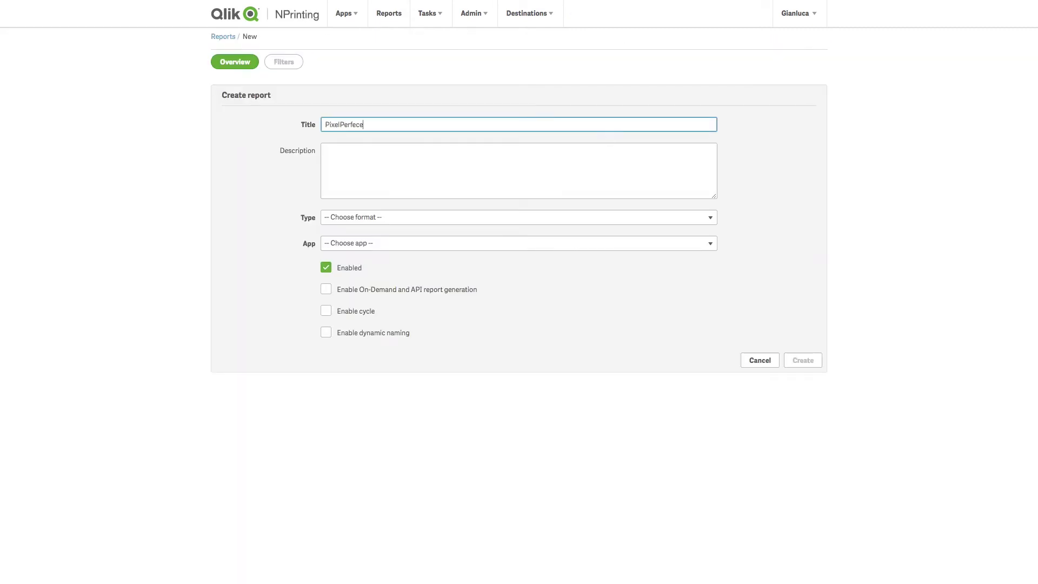
pyautogui.click(600, 217)
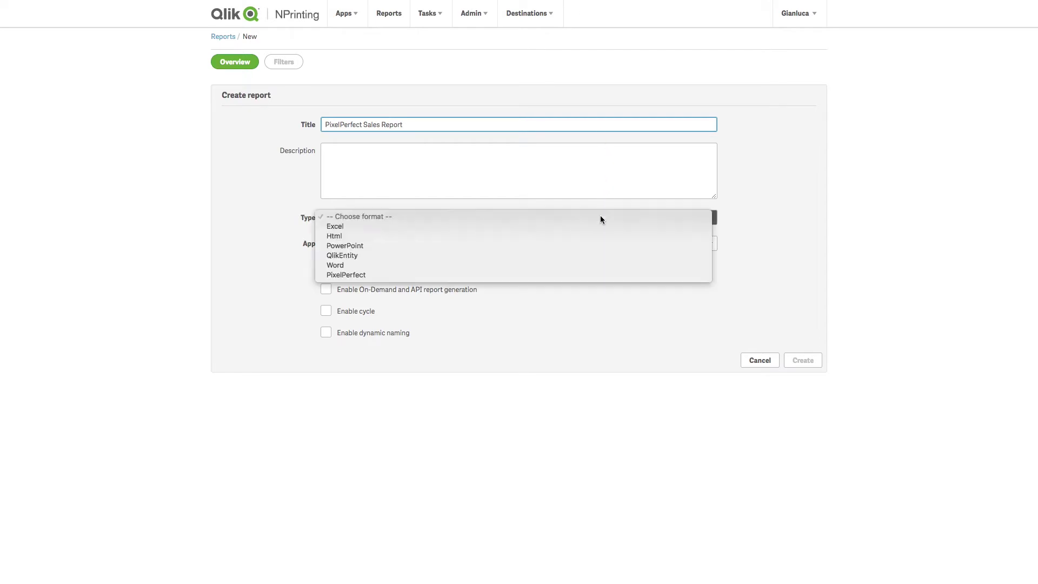
pyautogui.click(399, 274)
pyautogui.click(393, 248)
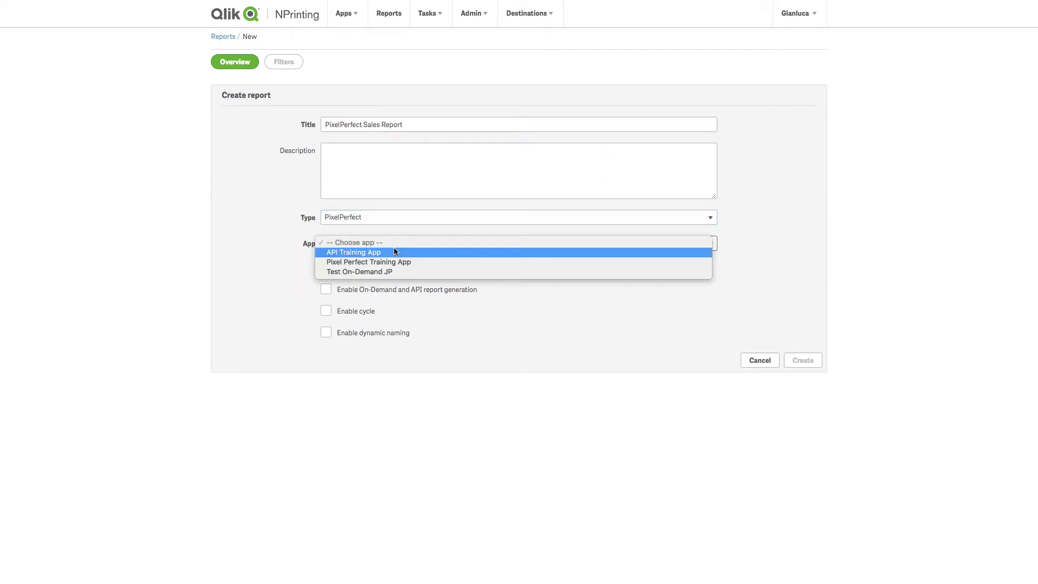
pyautogui.click(389, 262)
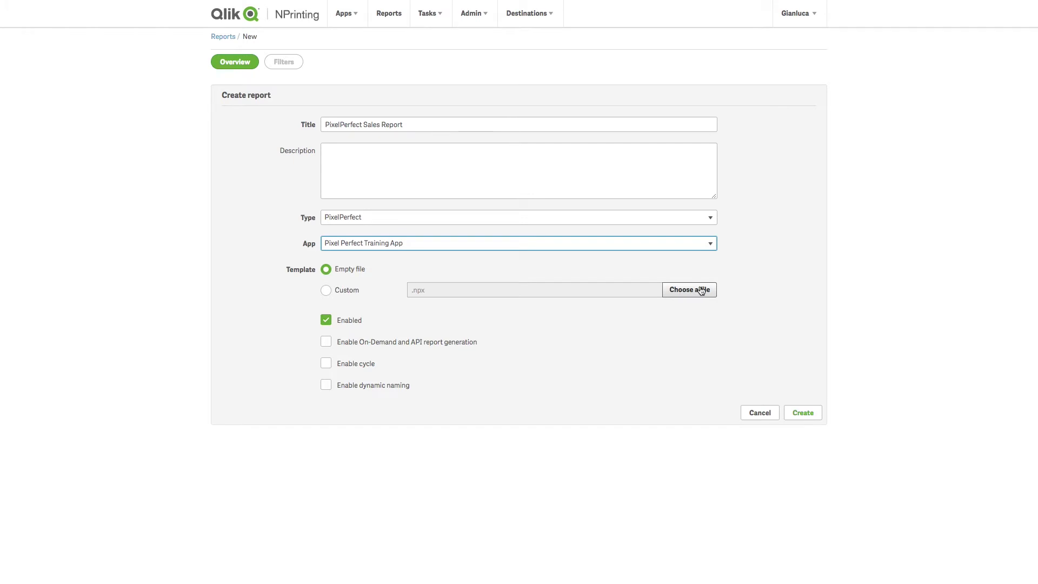
pyautogui.click(803, 414)
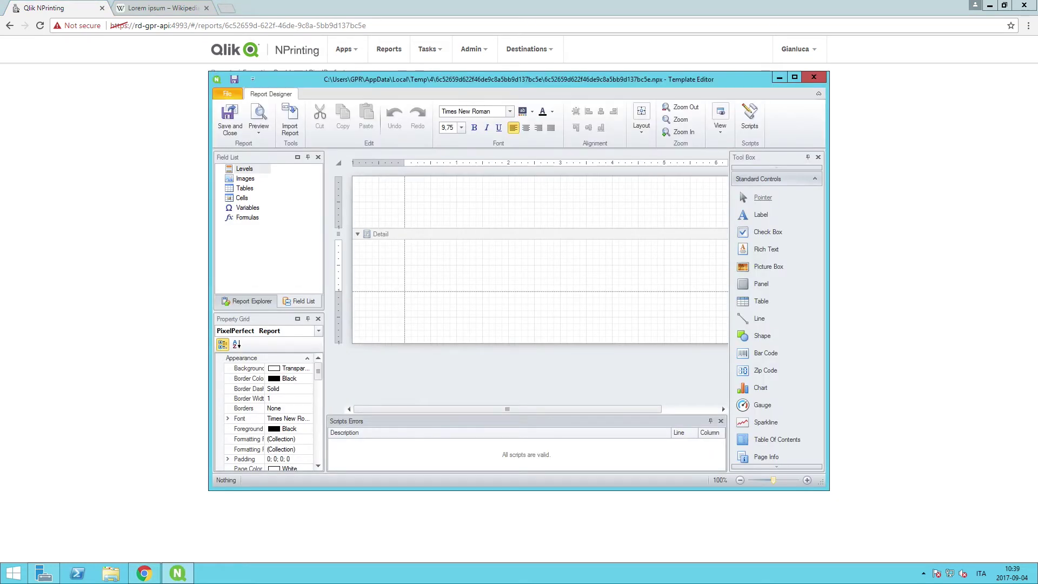
# Maximize the Template Editor showing the blank Sales Report template
pyautogui.click(794, 77)
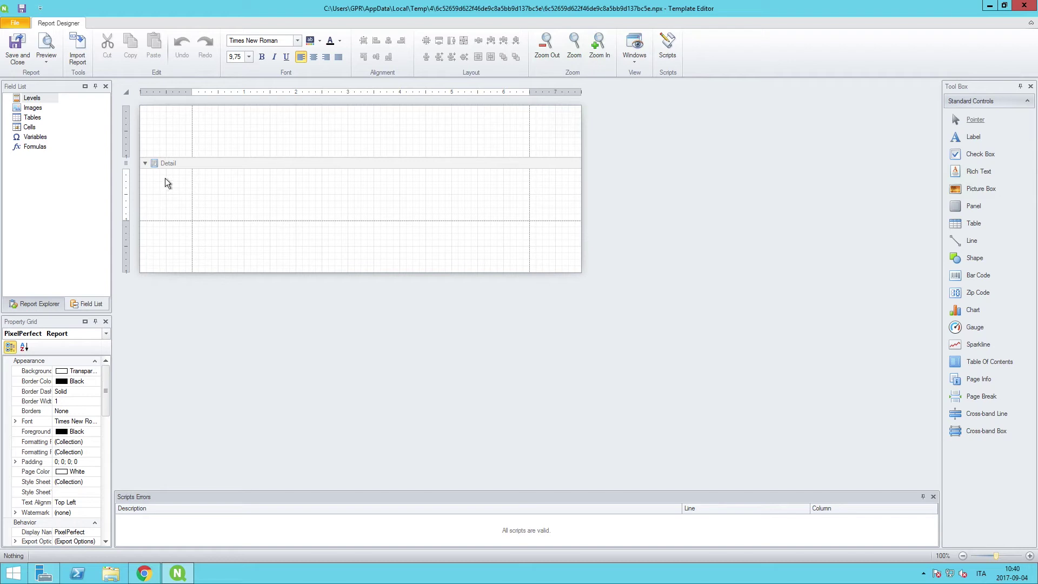
# Set the report's measure units to Tenths of a Millimeter
pyautogui.click(127, 94)
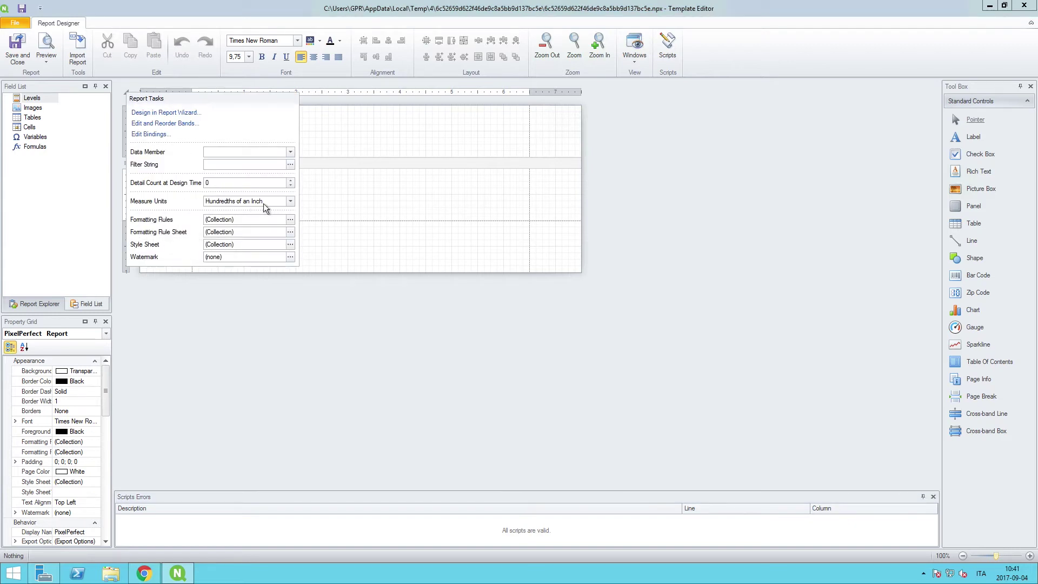
pyautogui.click(291, 201)
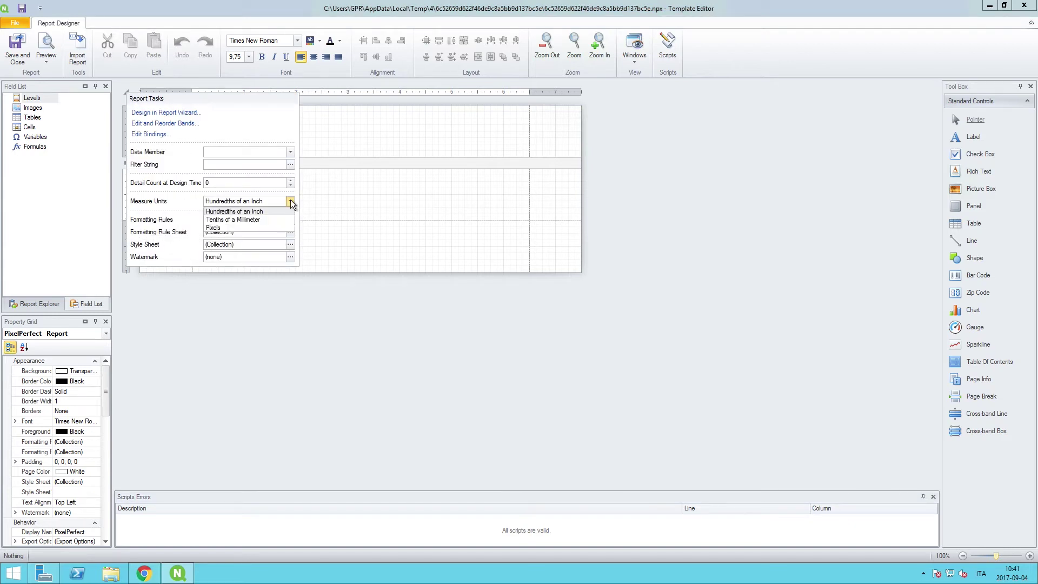
pyautogui.click(254, 220)
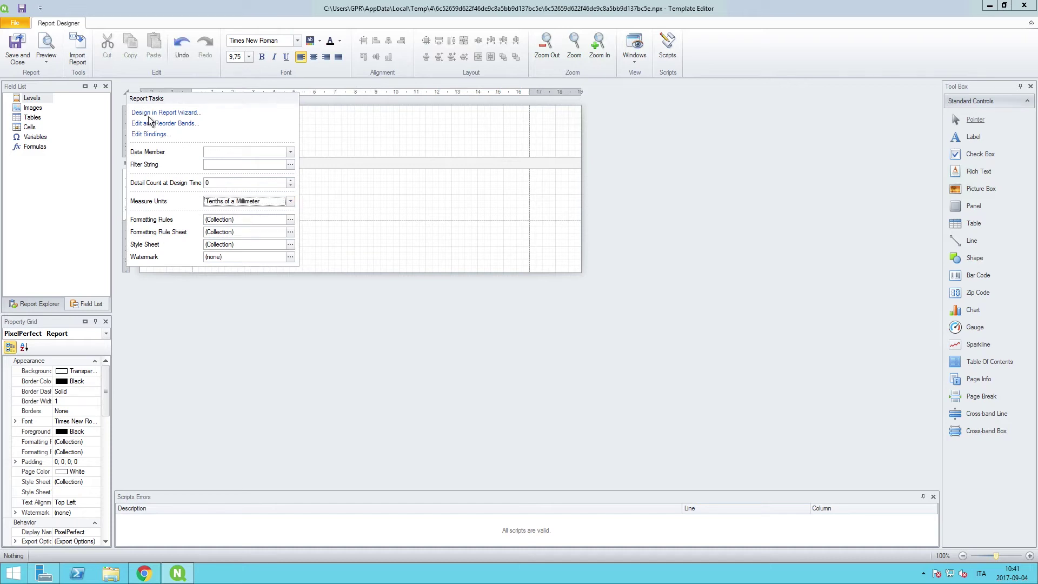
pyautogui.click(126, 96)
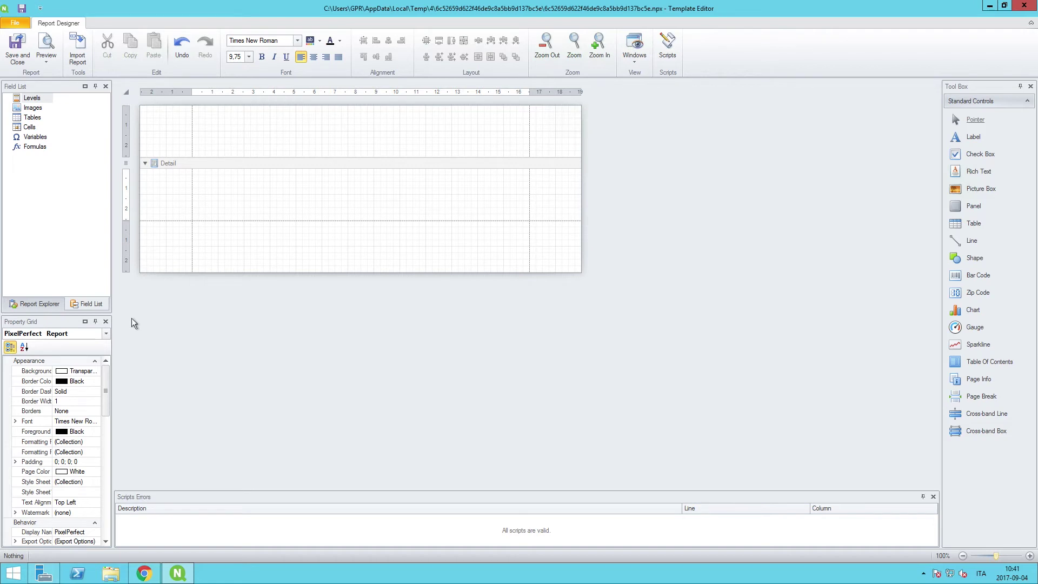
# Bring up the Paper Kind list in the Property Grid to choose A4
pyautogui.scroll(-3, 105, 416)
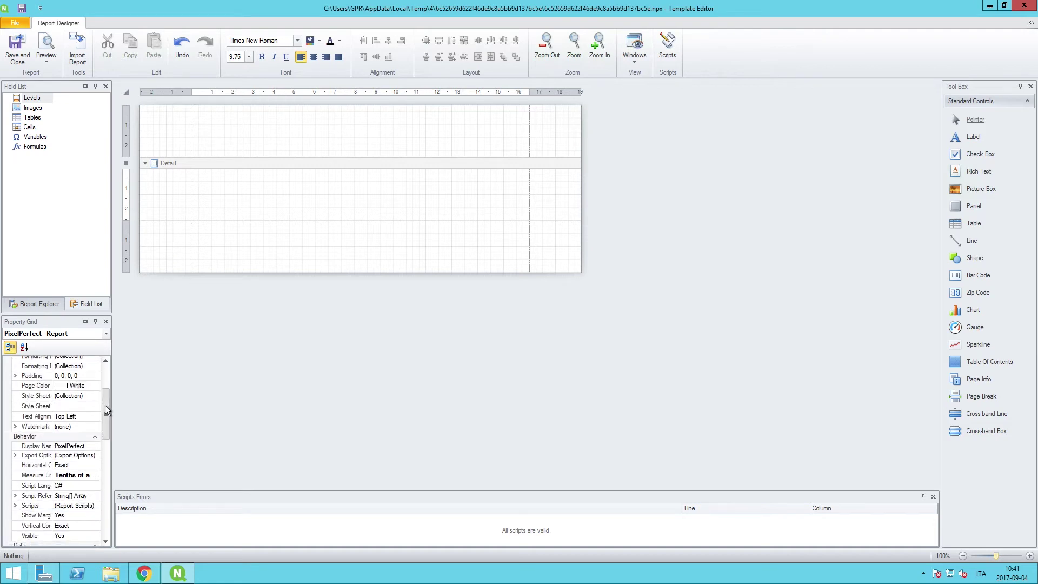
pyautogui.moveTo(104, 404); pyautogui.dragTo(112, 496)
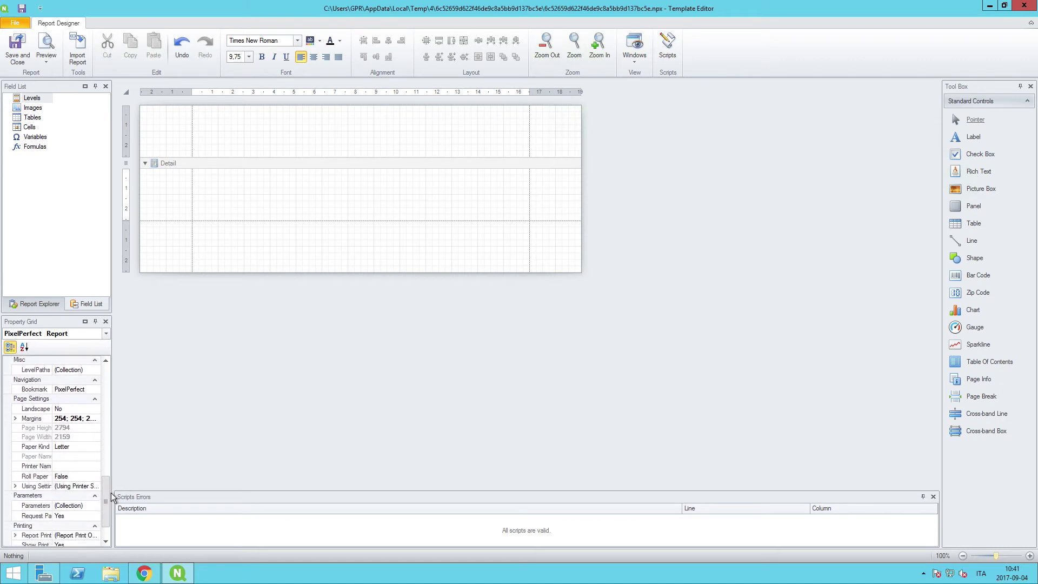
pyautogui.click(95, 445)
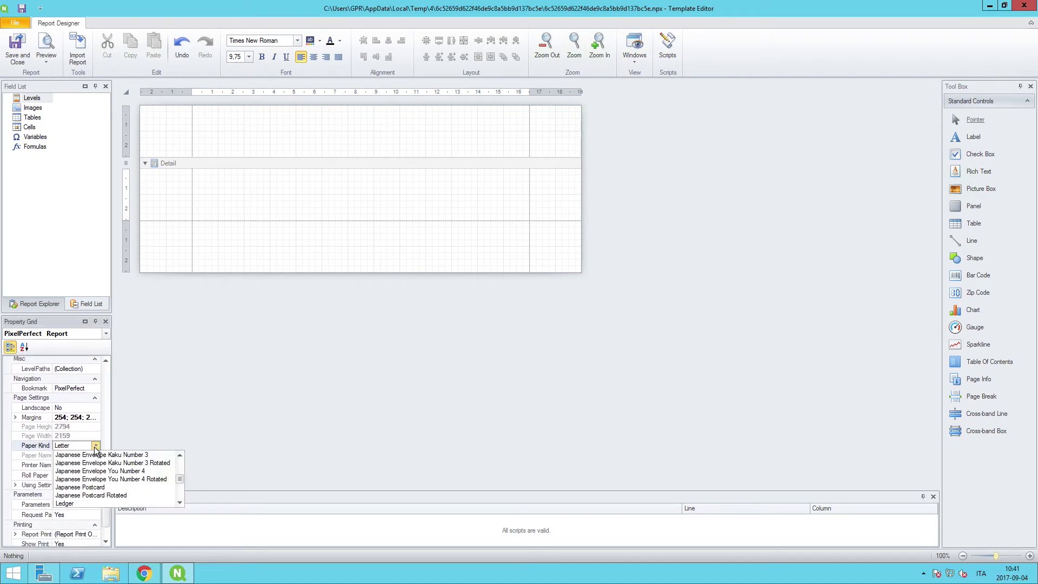
pyautogui.scroll(10, 182, 475)
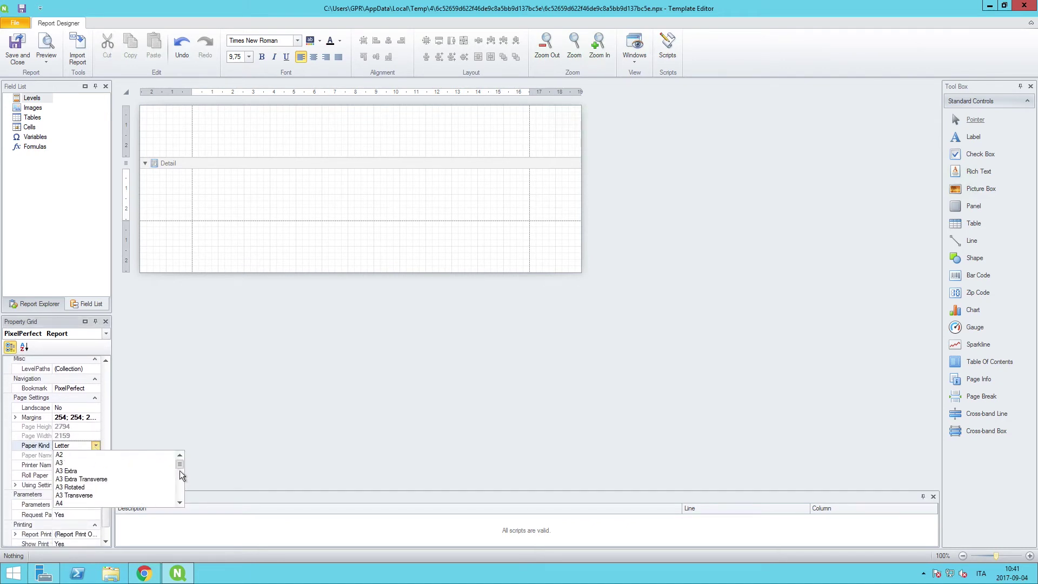
pyautogui.scroll(-1, 171, 474)
# Choose A4 paper and set margins to bottom 126, left 150, right 150, top 188
pyautogui.click(89, 478)
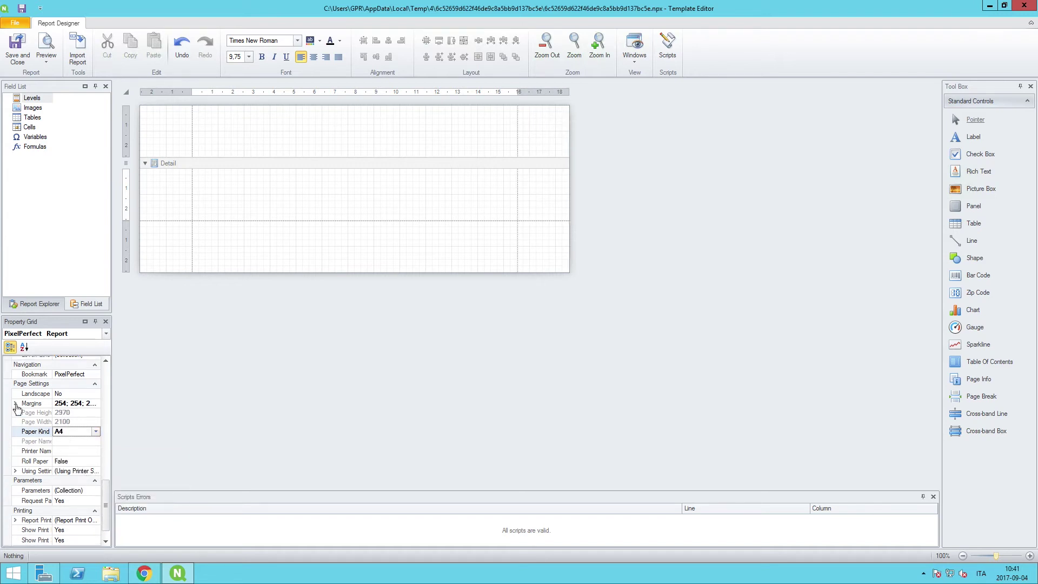
pyautogui.click(15, 410)
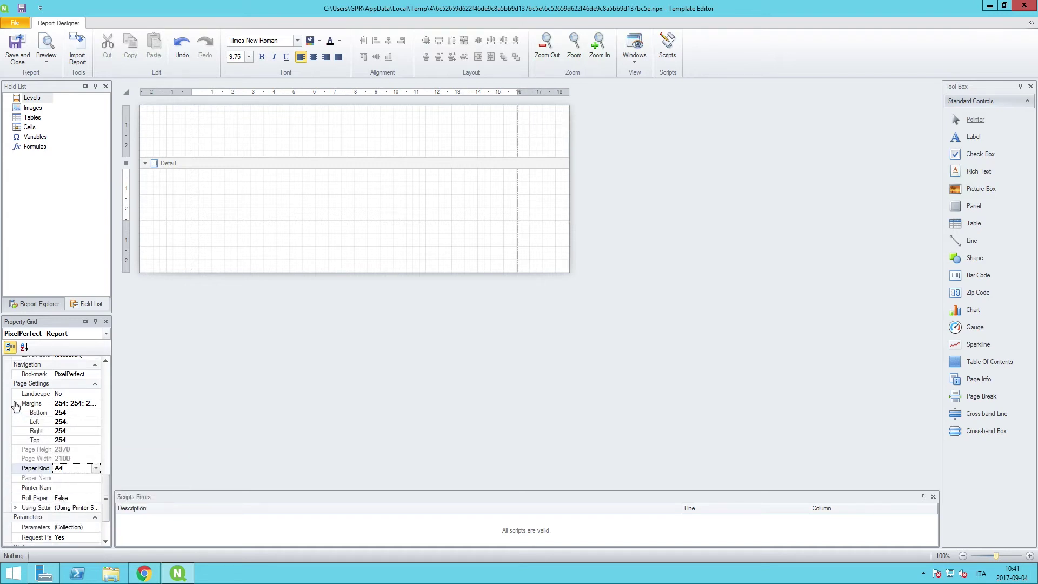
pyautogui.click(70, 413)
pyautogui.press('BackSpace')
pyautogui.press('BackSpace')
pyautogui.press('BackSpace')
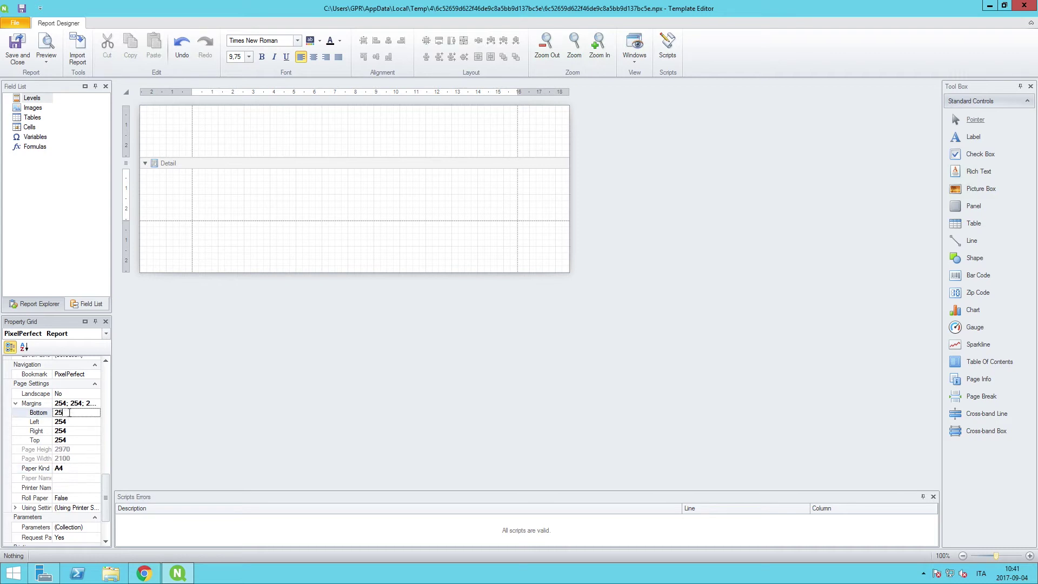
pyautogui.write('126')
pyautogui.press('Tab')
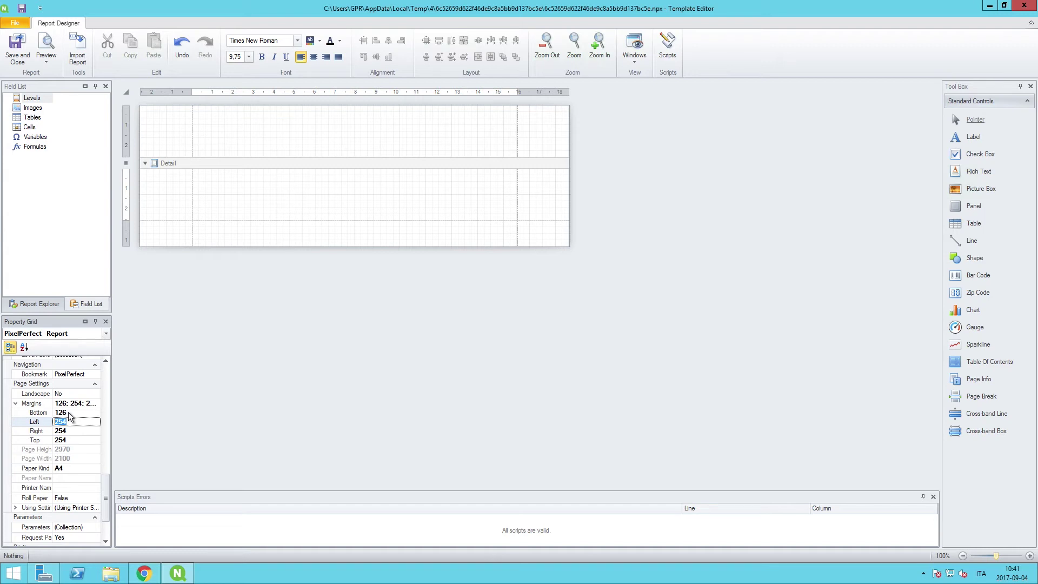
pyautogui.write('150')
pyautogui.press('Tab')
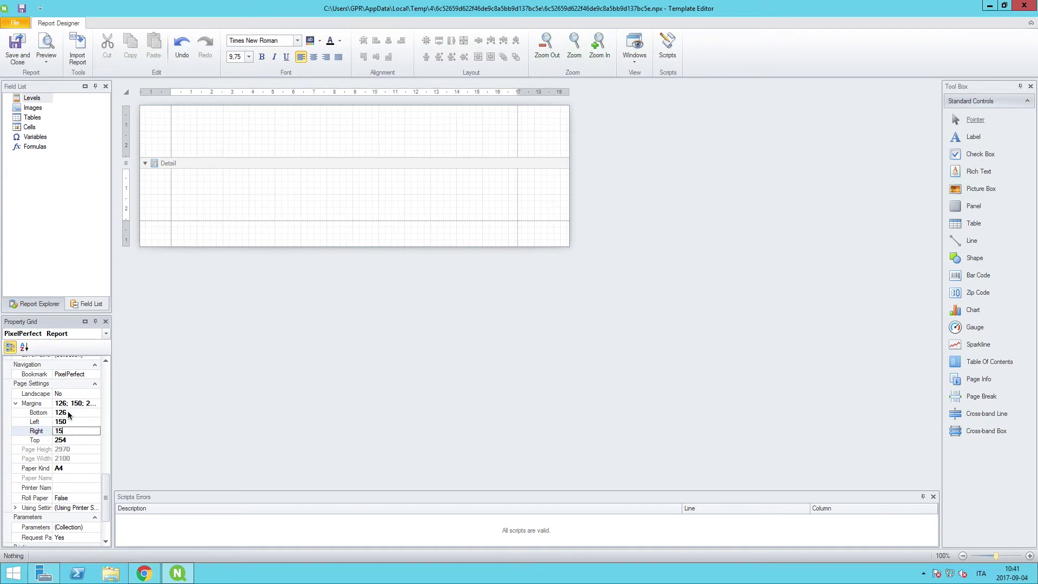
pyautogui.press('Tab')
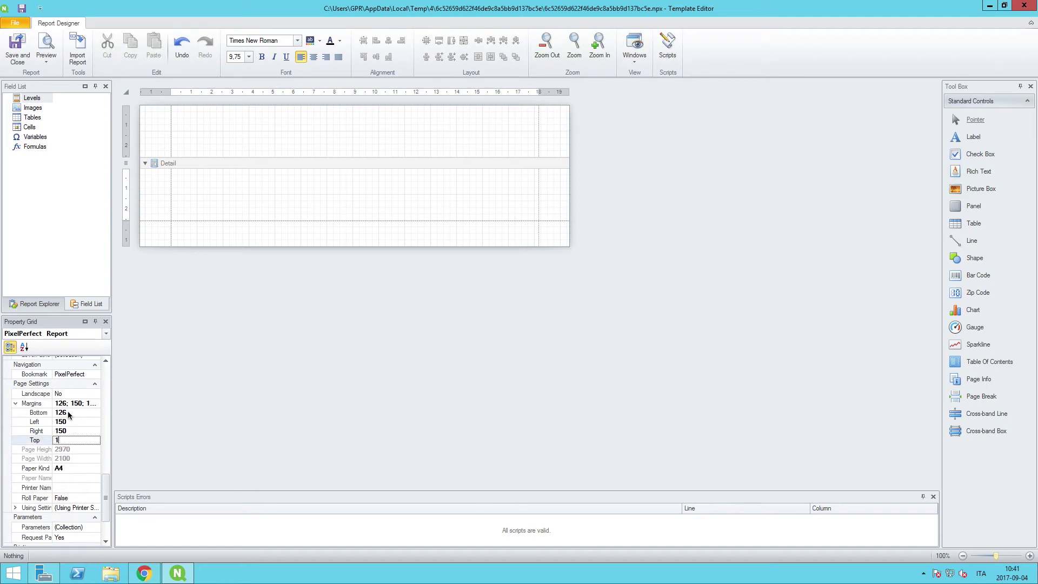
pyautogui.press('Tab')
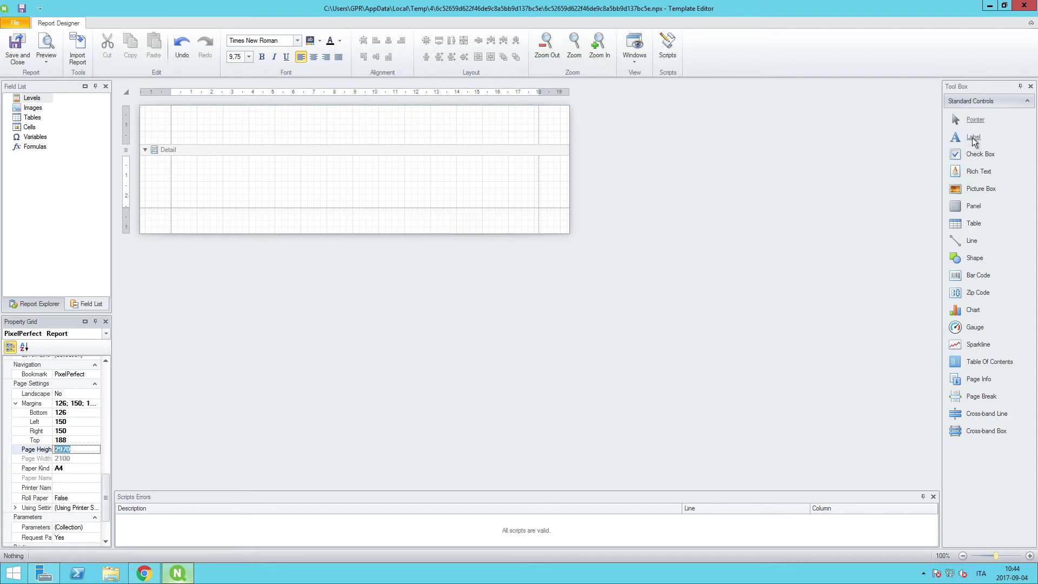
# Add a label to the Detail band, stretch it full page width and set its height to 130
pyautogui.moveTo(973, 141); pyautogui.dragTo(197, 166)
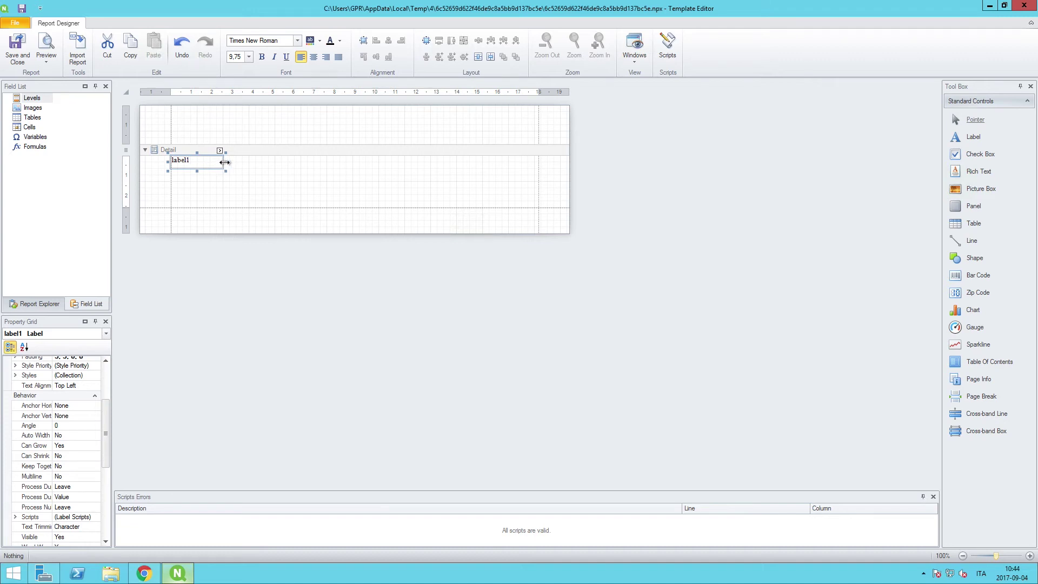
pyautogui.moveTo(223, 162); pyautogui.dragTo(539, 166)
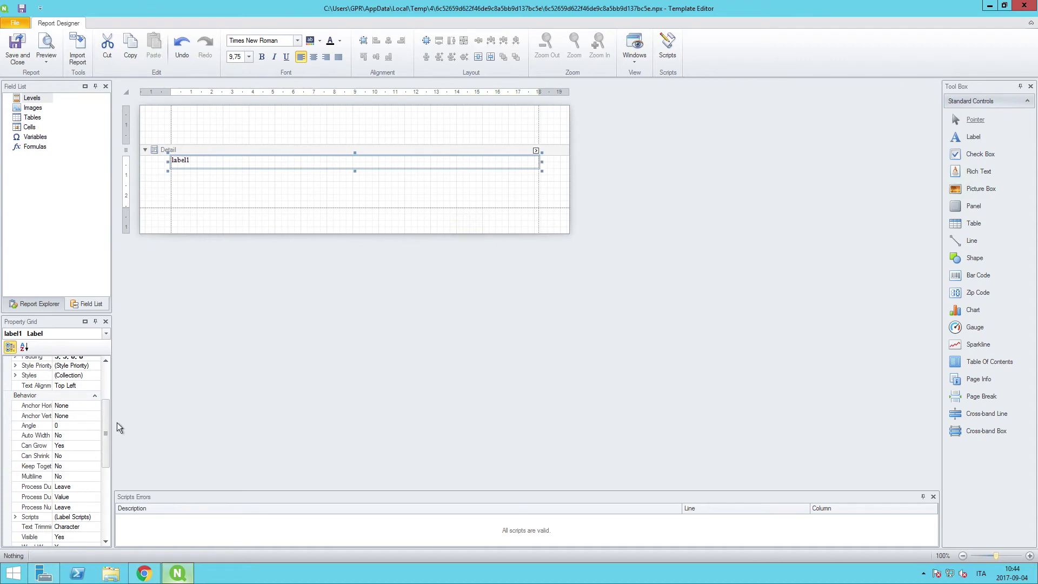
pyautogui.moveTo(101, 440); pyautogui.dragTo(105, 509)
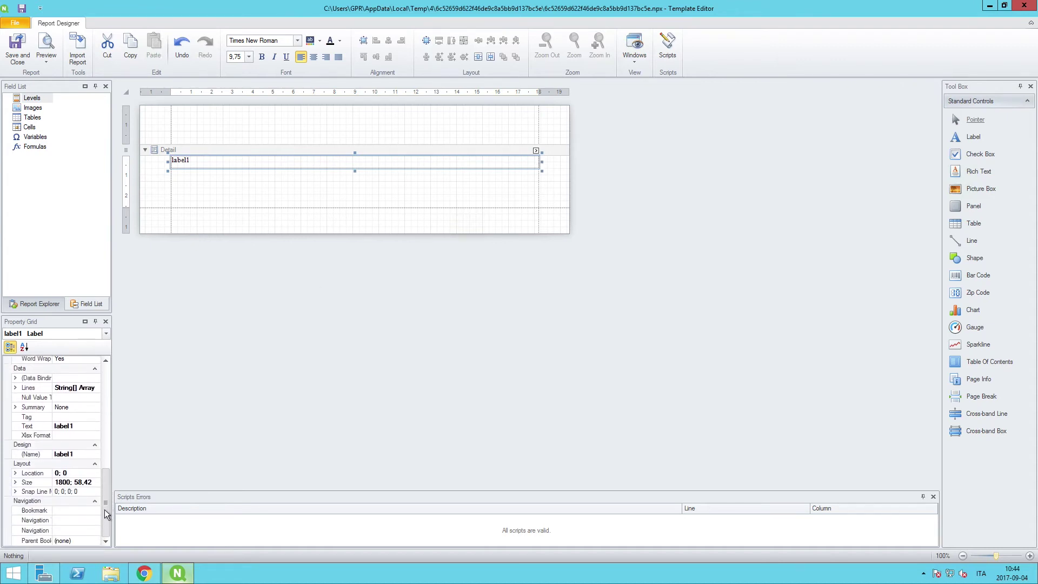
pyautogui.click(15, 483)
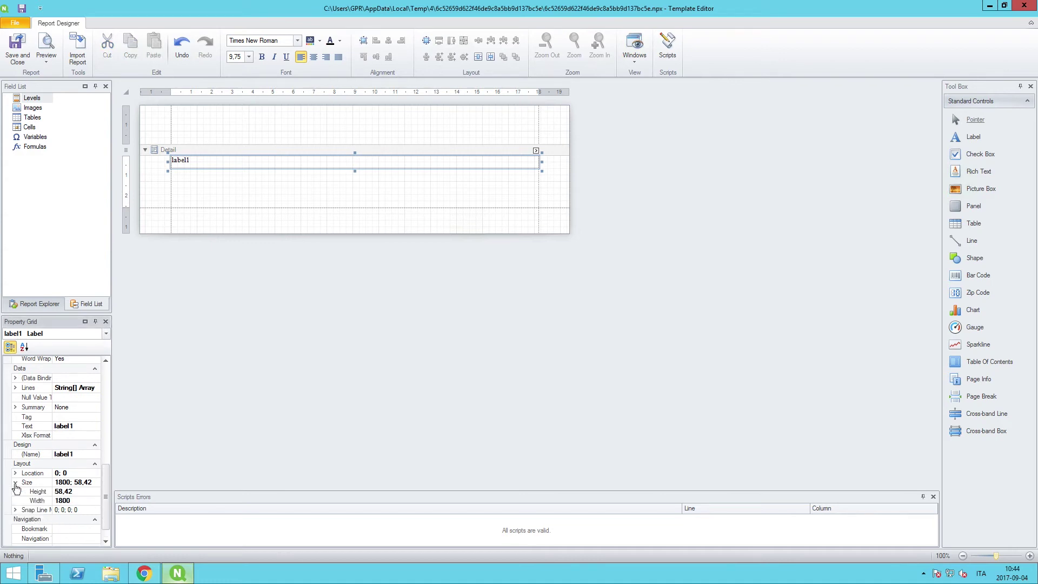
pyautogui.click(76, 491)
pyautogui.press('BackSpace')
pyautogui.press('BackSpace')
pyautogui.press('BackSpace')
pyautogui.press('BackSpace')
pyautogui.press('BackSpace')
pyautogui.write('130')
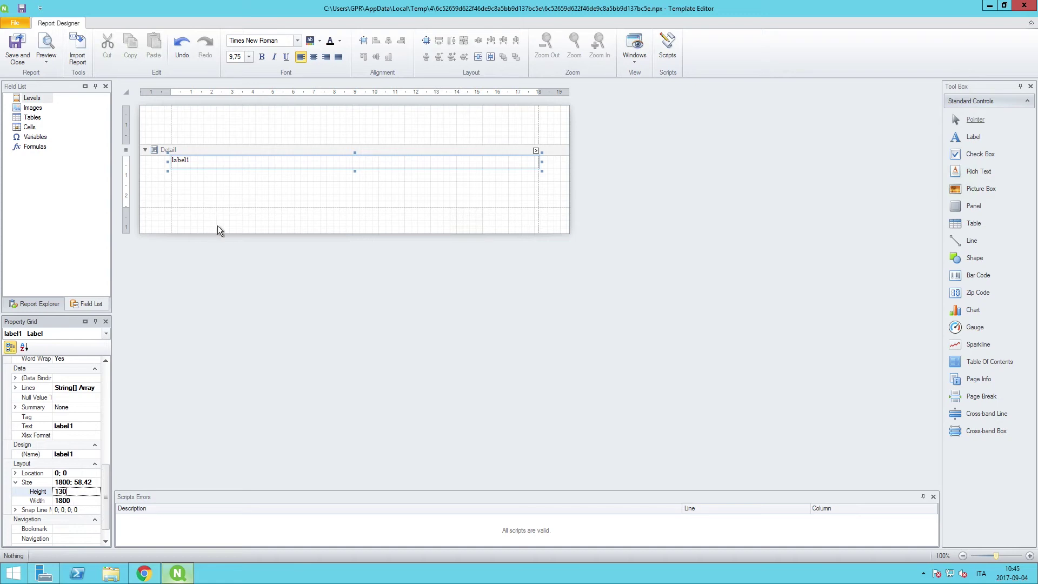
pyautogui.doubleClick(213, 160)
# Enter 'ACME Executive Dashboard' as the label text and set its font size to 30
pyautogui.write('A')
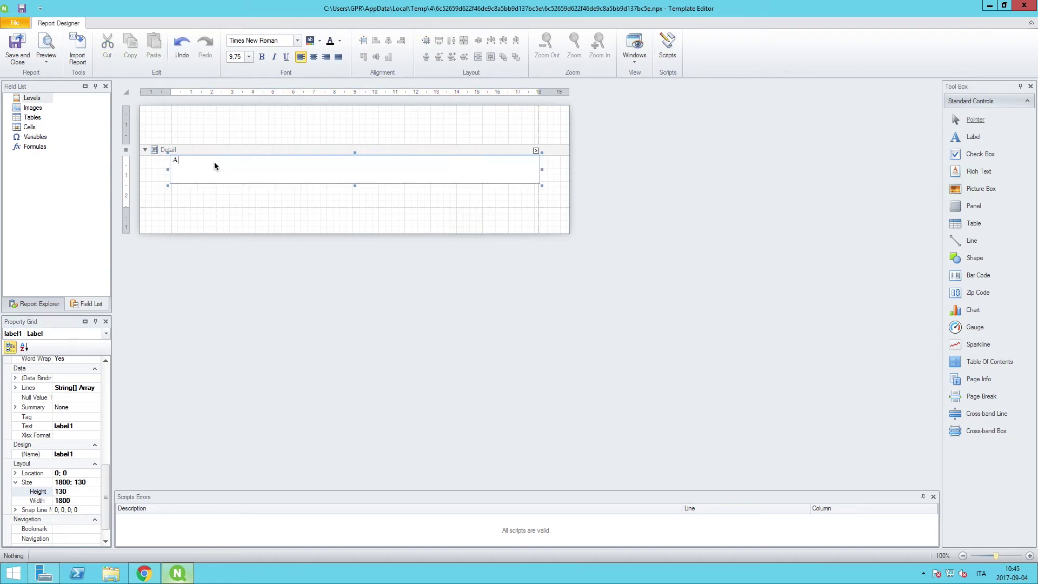
pyautogui.write('CME Executive Dashboard')
pyautogui.moveTo(257, 160); pyautogui.dragTo(175, 163)
pyautogui.moveTo(107, 487); pyautogui.dragTo(109, 379)
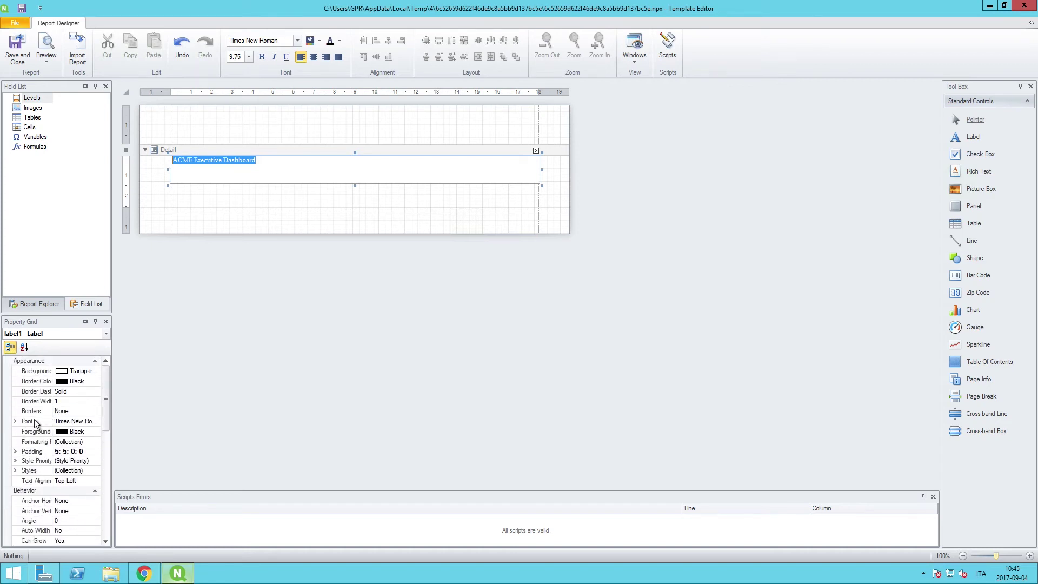
pyautogui.click(15, 423)
pyautogui.click(70, 482)
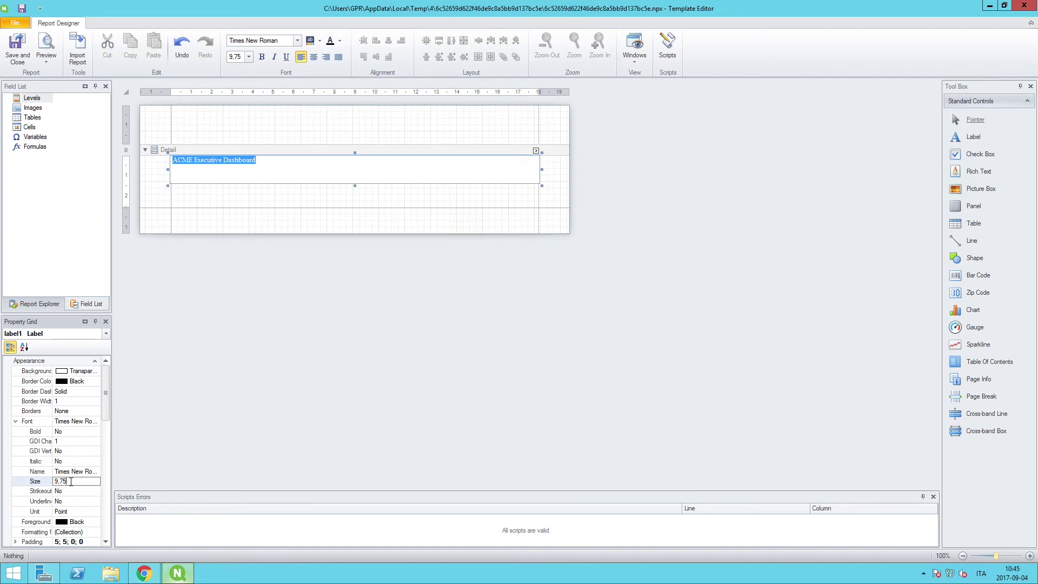
pyautogui.write('30')
pyautogui.click(89, 523)
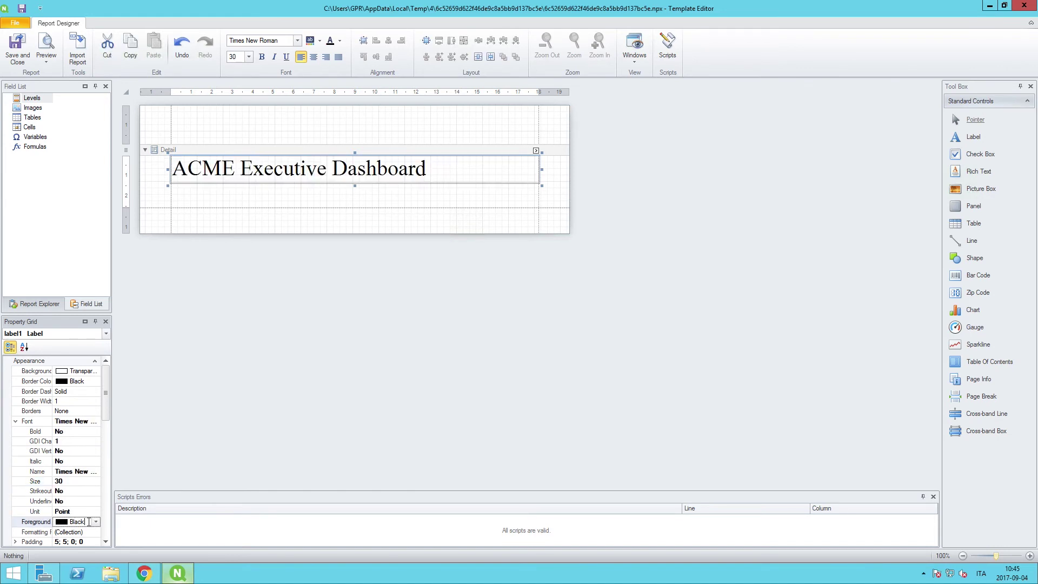
pyautogui.click(96, 522)
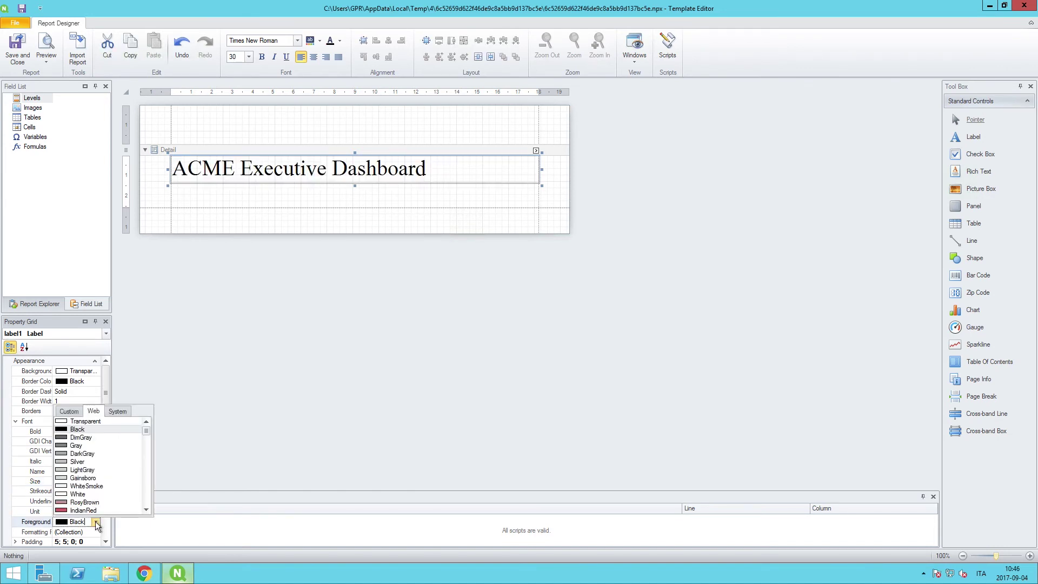
# Create a custom dark grey colour RGB 95, 96, 98 and apply it to the title text
pyautogui.click(69, 411)
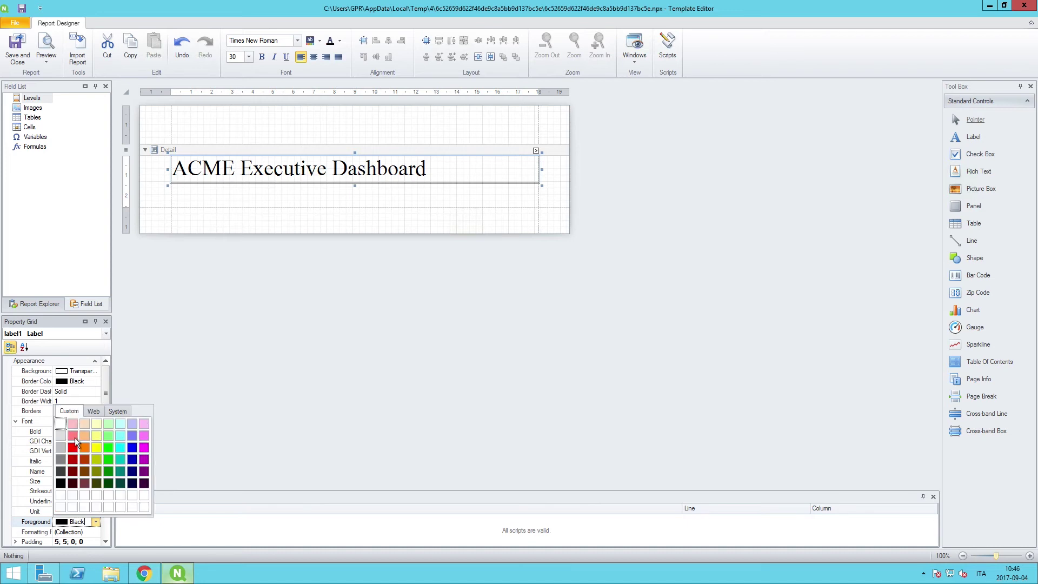
pyautogui.click(60, 496)
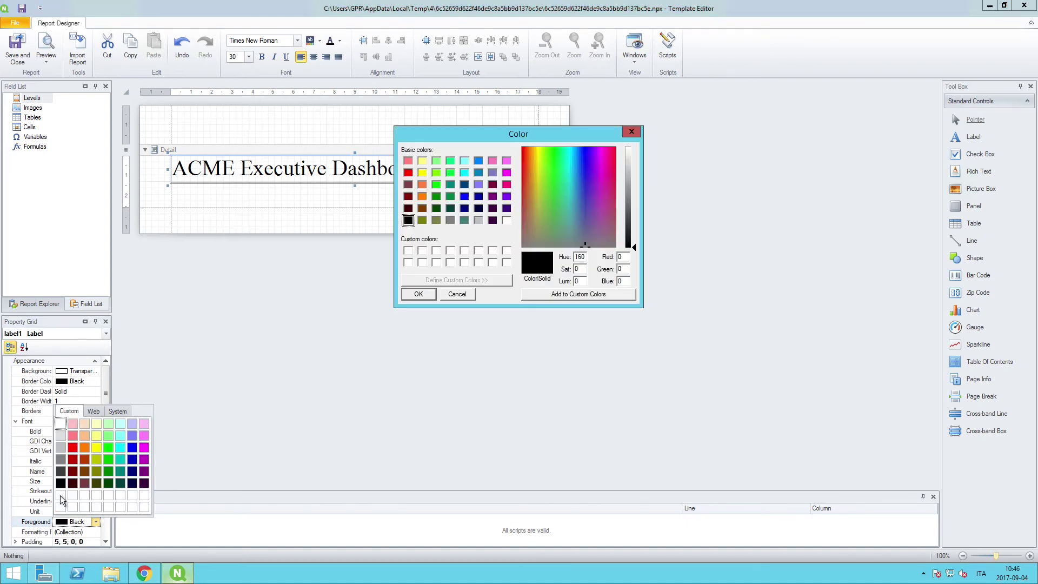
pyautogui.click(408, 251)
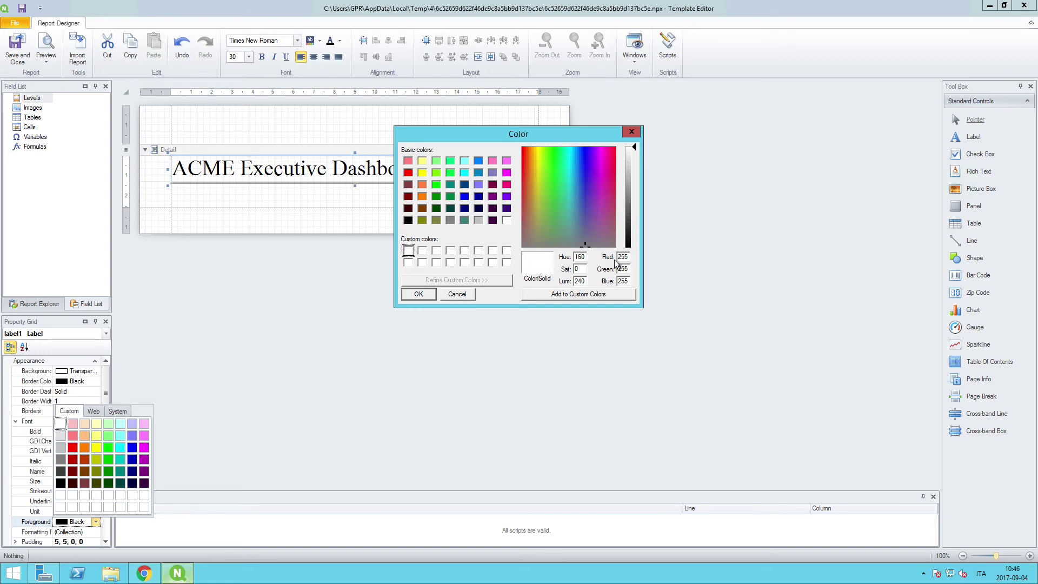
pyautogui.click(628, 258)
pyautogui.press('BackSpace')
pyautogui.press('BackSpace')
pyautogui.press('BackSpace')
pyautogui.write('95')
pyautogui.press('Tab')
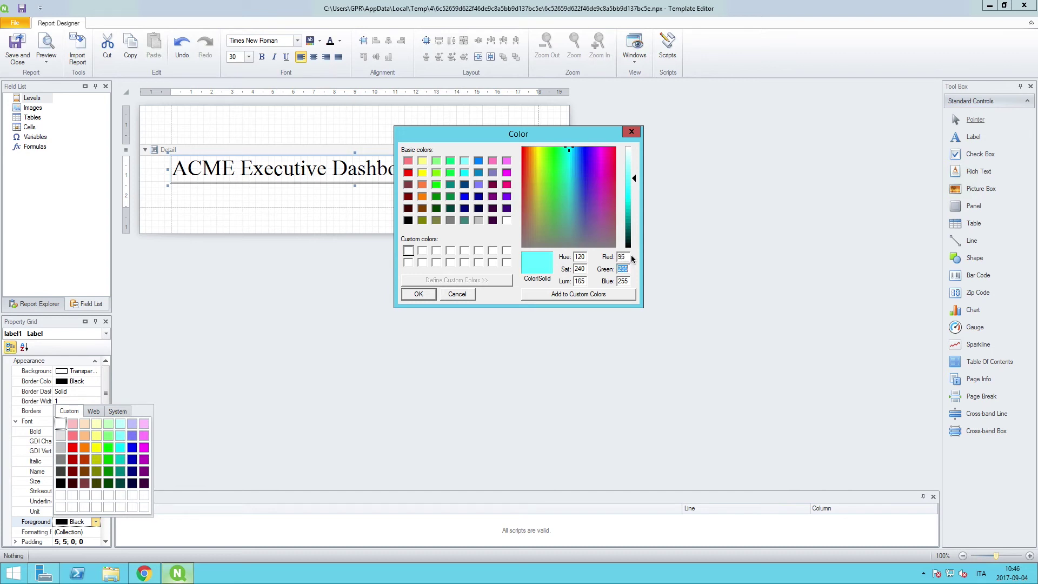
pyautogui.write('96')
pyautogui.press('Tab')
pyautogui.write('98')
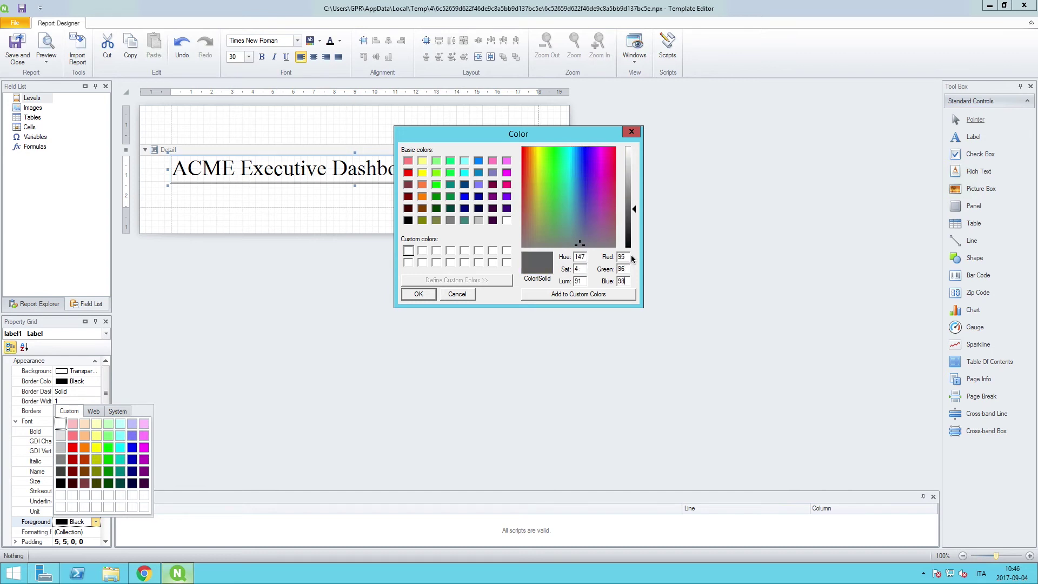
pyautogui.click(581, 295)
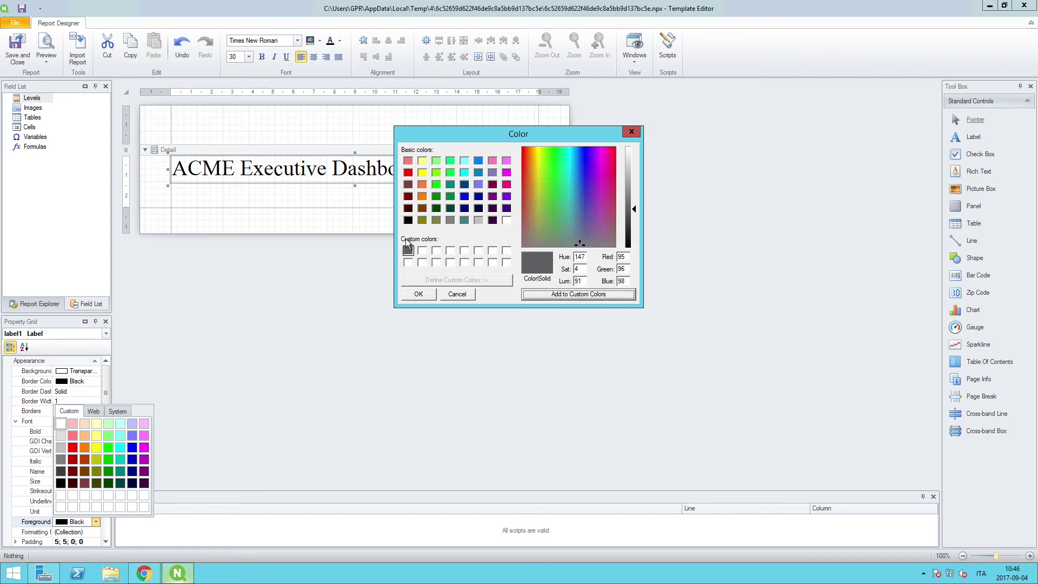
pyautogui.click(419, 294)
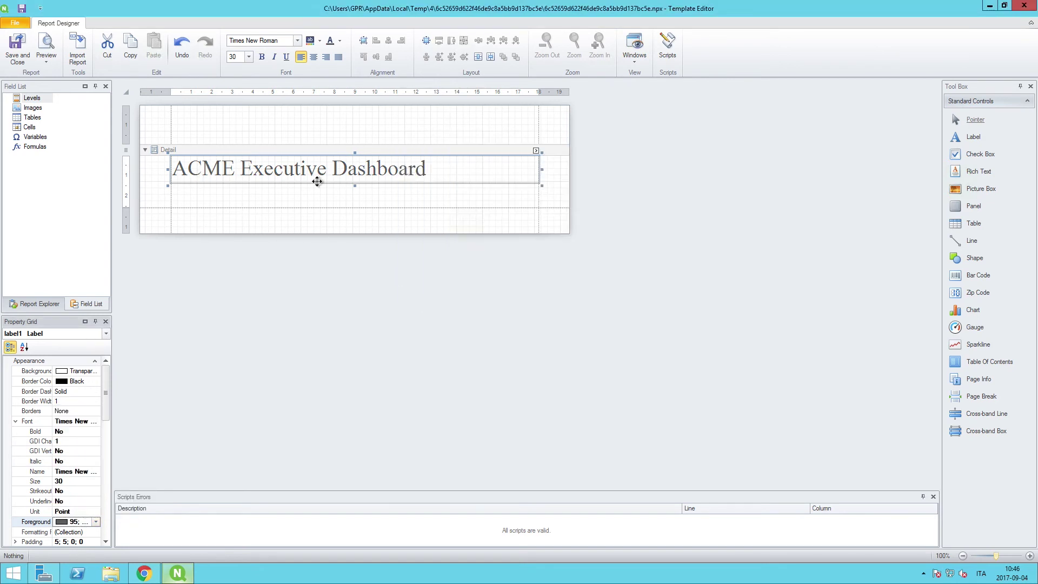
# Centre the title with Top Center alignment and extend the Detail band further down the page
pyautogui.scroll(-3, 86, 410)
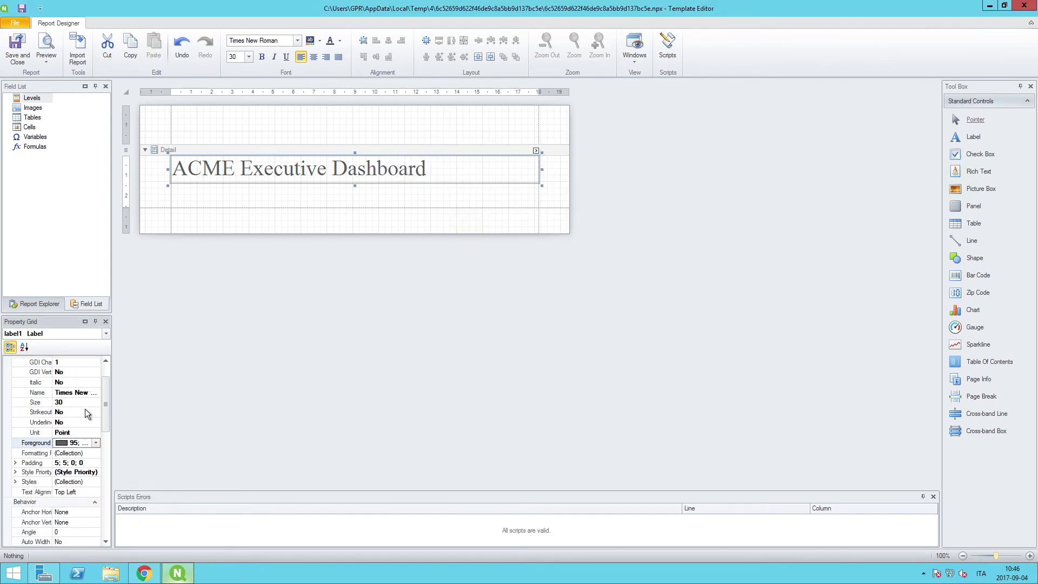
pyautogui.click(96, 492)
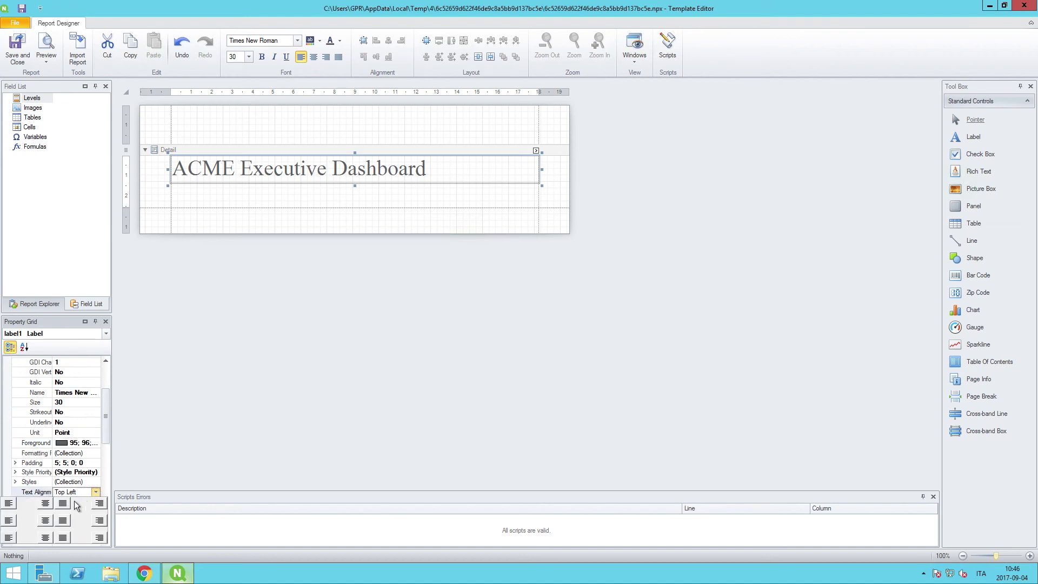
pyautogui.click(45, 504)
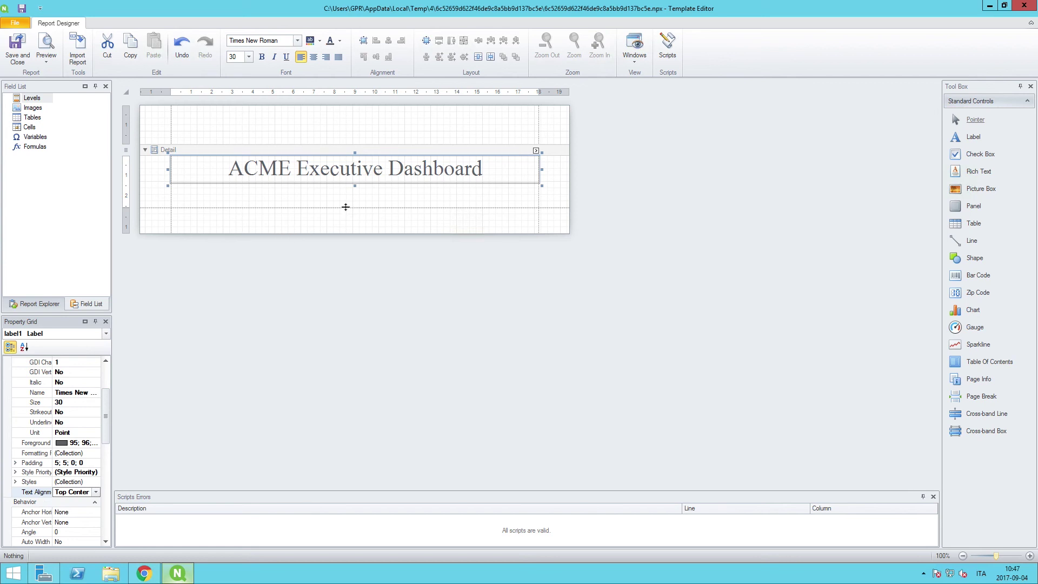
pyautogui.moveTo(346, 207); pyautogui.dragTo(356, 464)
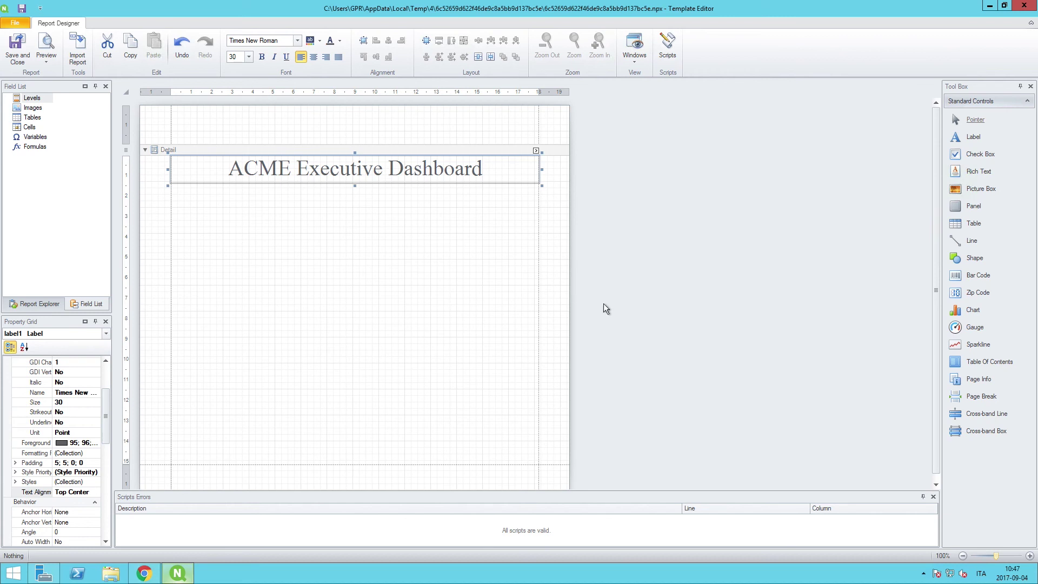
pyautogui.moveTo(974, 137); pyautogui.dragTo(199, 190)
# Place a second label reading 'Revenue Target' beneath the ACME Executive Dashboard title
pyautogui.doubleClick(201, 188)
pyautogui.write('Revenue Tar')
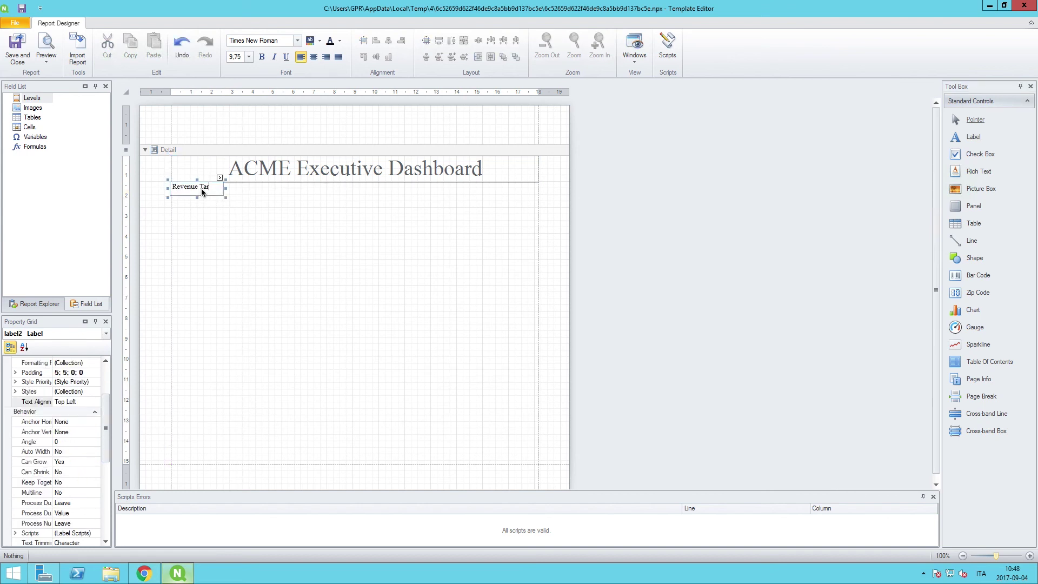
pyautogui.write('get')
pyautogui.moveTo(106, 427); pyautogui.dragTo(106, 400)
pyautogui.click(15, 422)
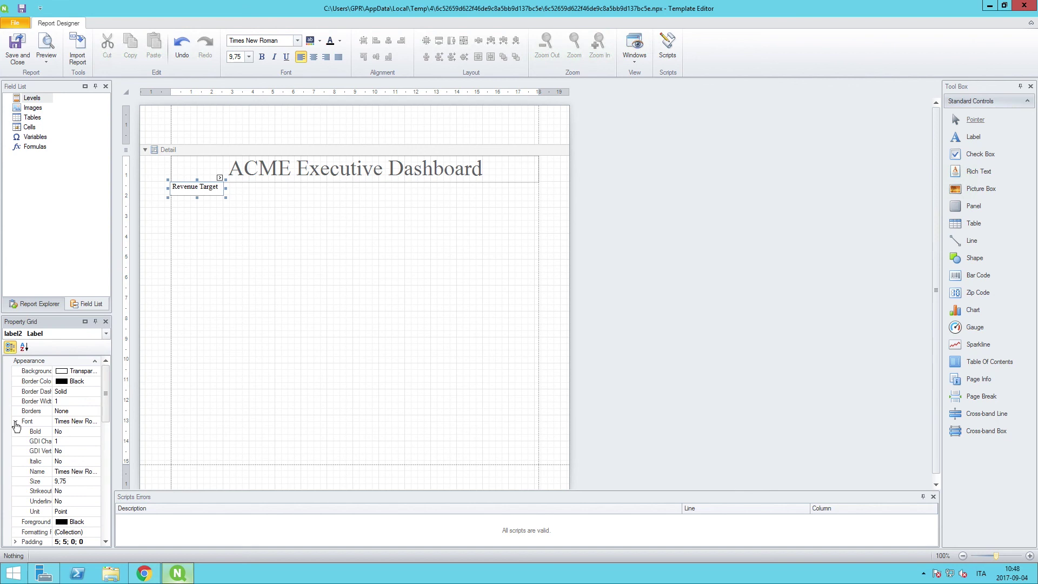
# Make the Revenue Target text 12-point in the saved dark grey custom colour
pyautogui.click(67, 481)
pyautogui.click(84, 522)
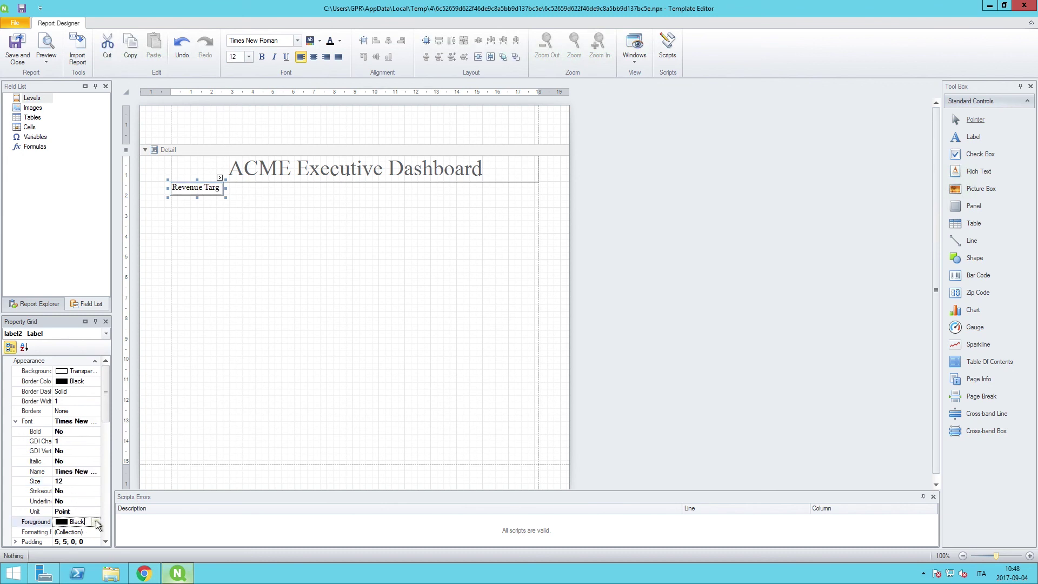
pyautogui.click(96, 522)
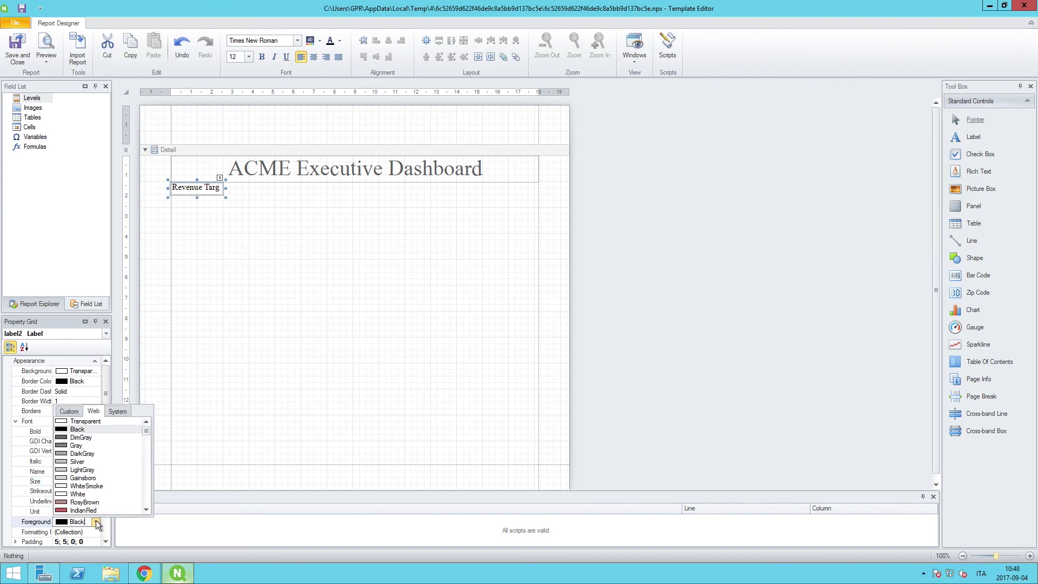
pyautogui.click(72, 412)
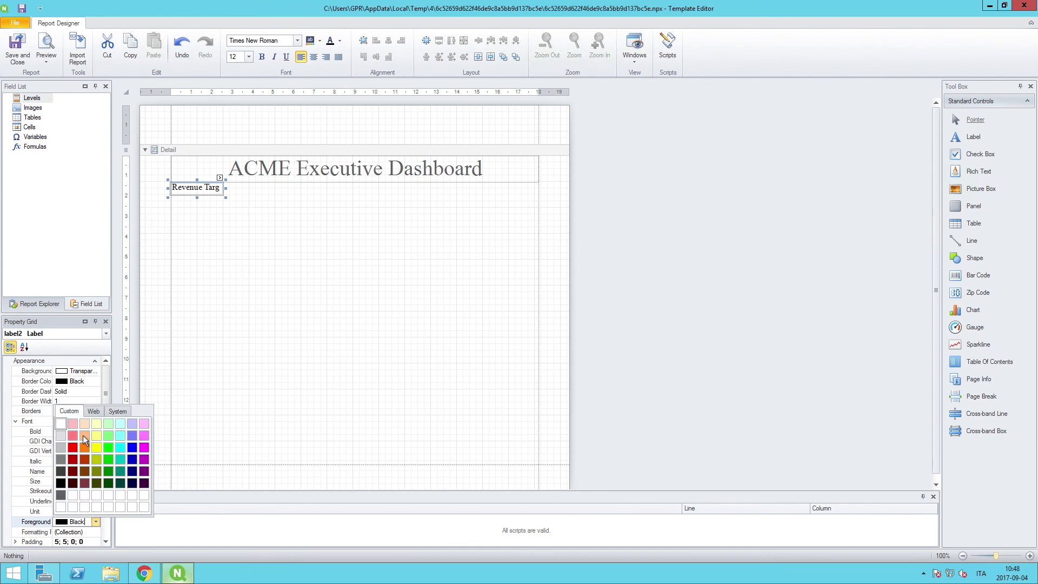
pyautogui.click(60, 494)
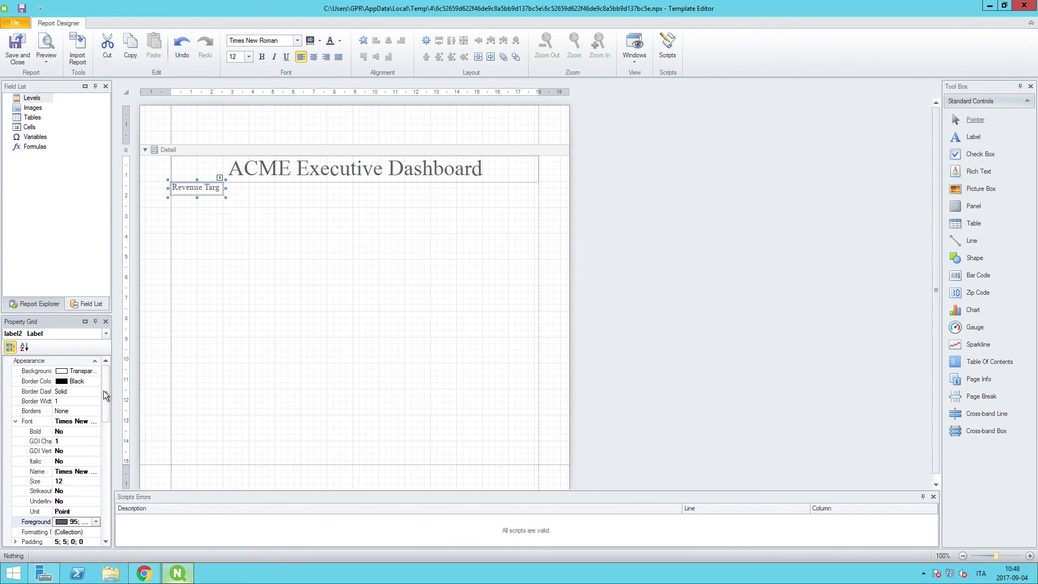
# Resize the Revenue Target label to height 50 and width 800
pyautogui.moveTo(103, 390); pyautogui.dragTo(101, 504)
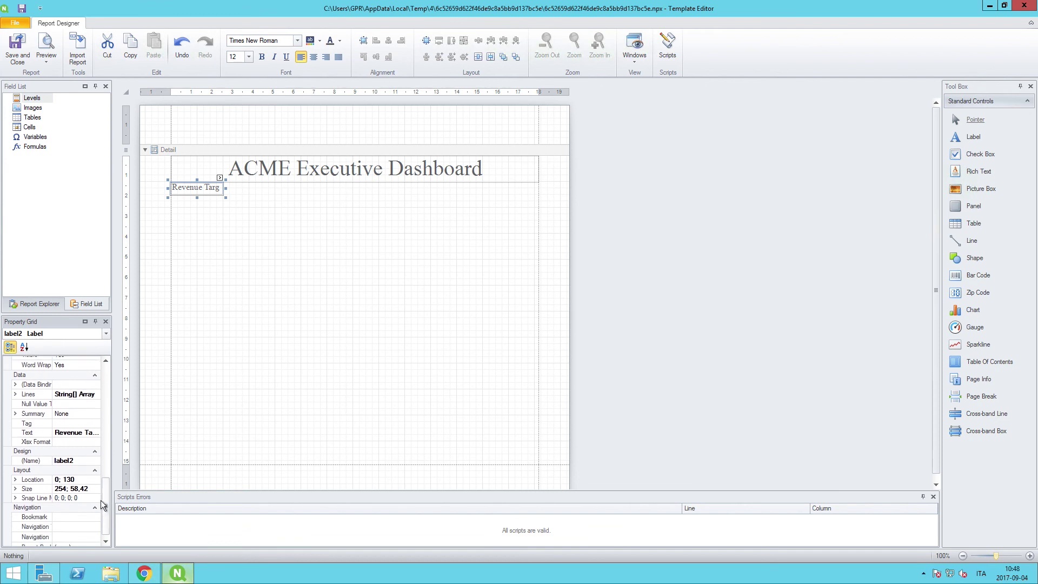
pyautogui.click(15, 489)
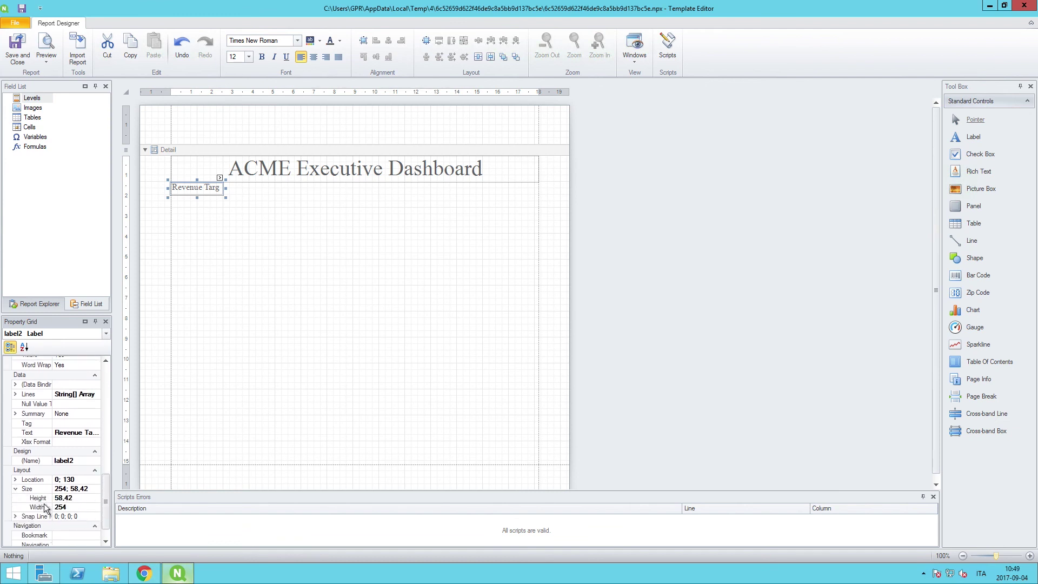
pyautogui.click(76, 498)
pyautogui.press('BackSpace')
pyautogui.press('BackSpace')
pyautogui.press('BackSpace')
pyautogui.press('BackSpace')
pyautogui.press('BackSpace')
pyautogui.write('50')
pyautogui.press('Tab')
pyautogui.write('80')
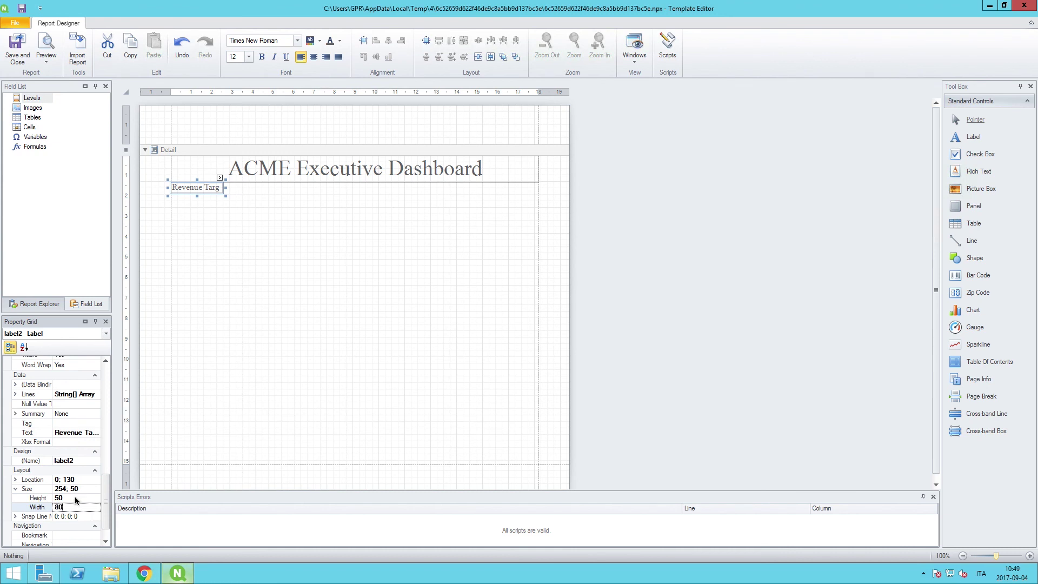